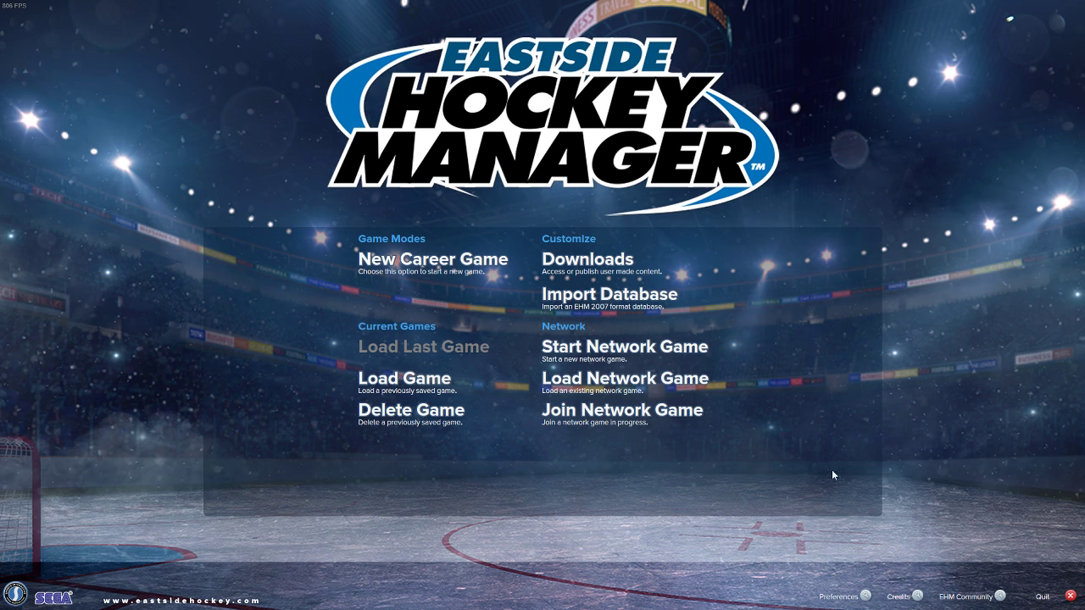
- Back out of the new career database choice and find the TBL Rosters 2015/16 heading on The Blue Line
left_click(407, 272)
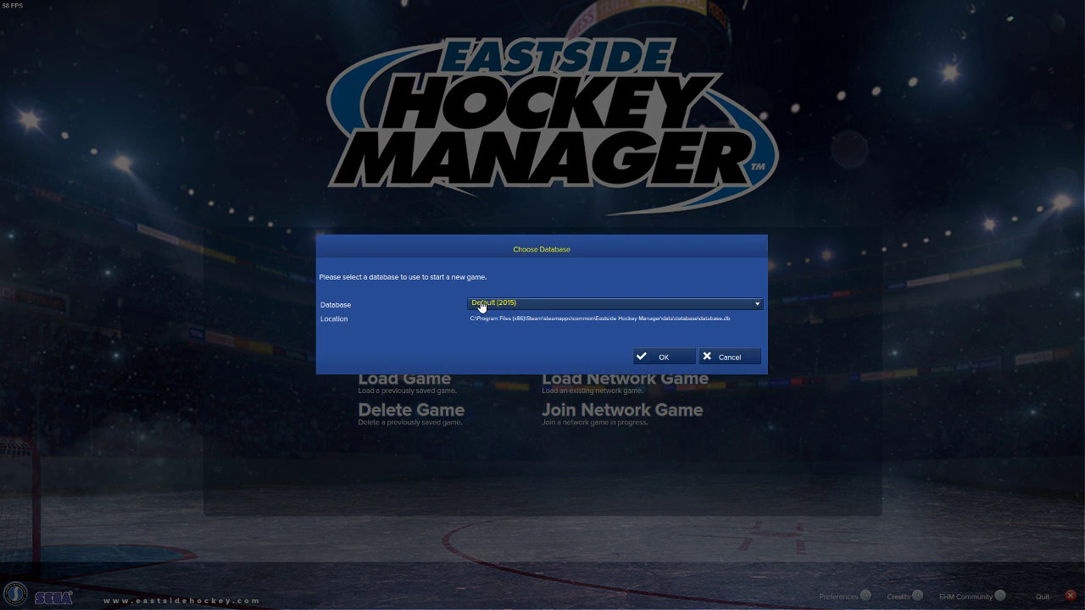
left_click(725, 357)
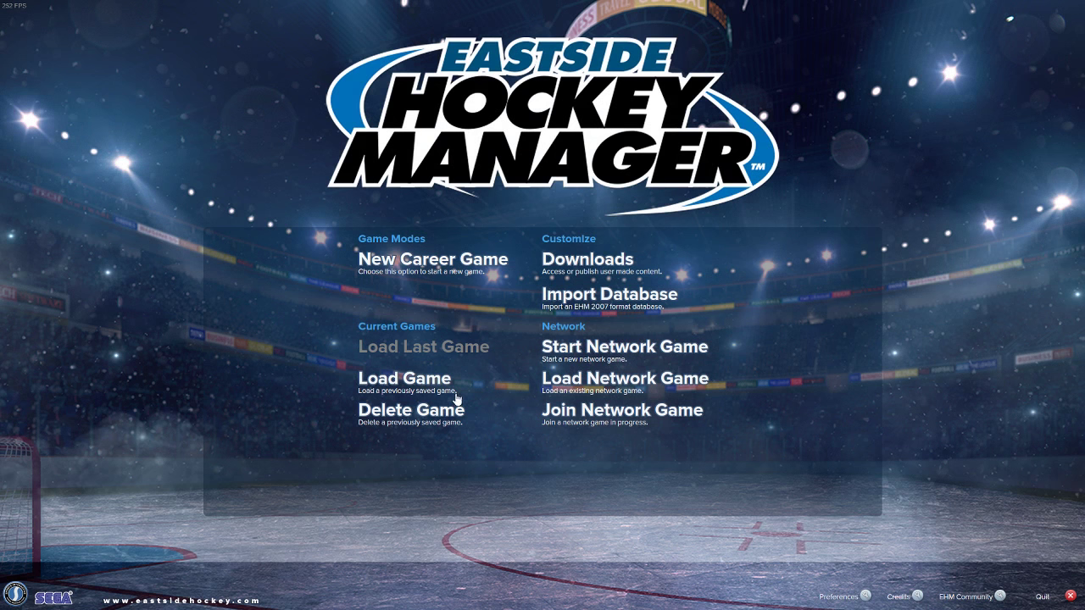
key("alt+Tab")
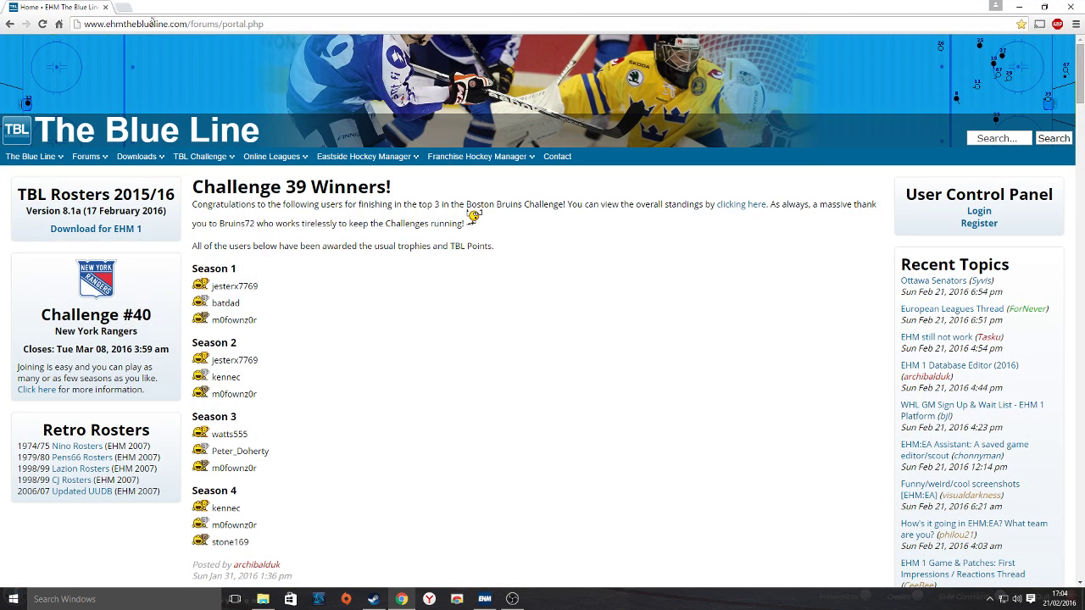
mouse_move(282, 202)
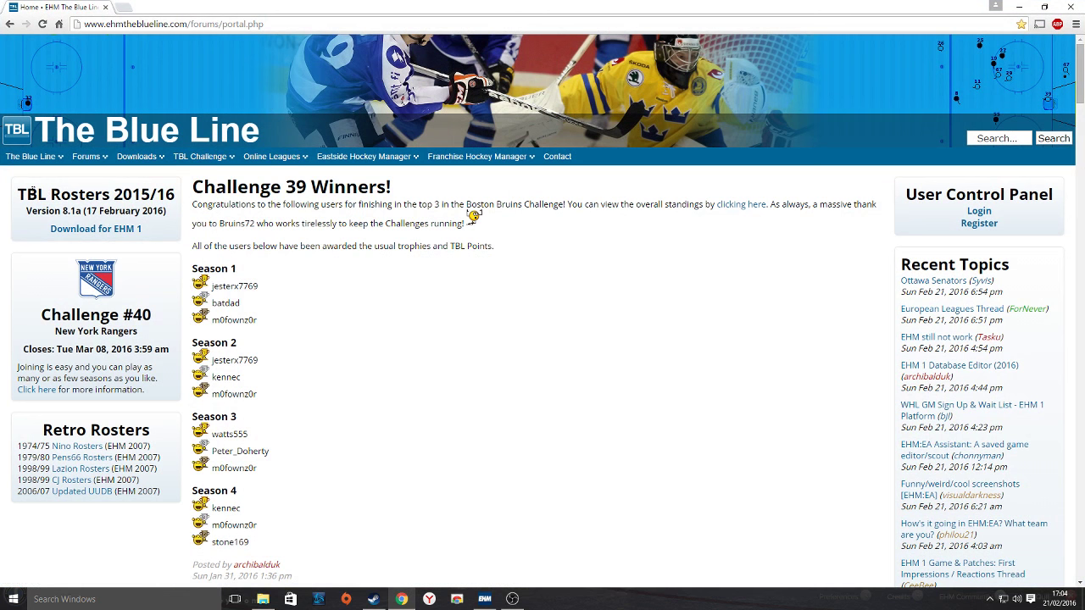
left_click_drag(22, 195, 173, 195)
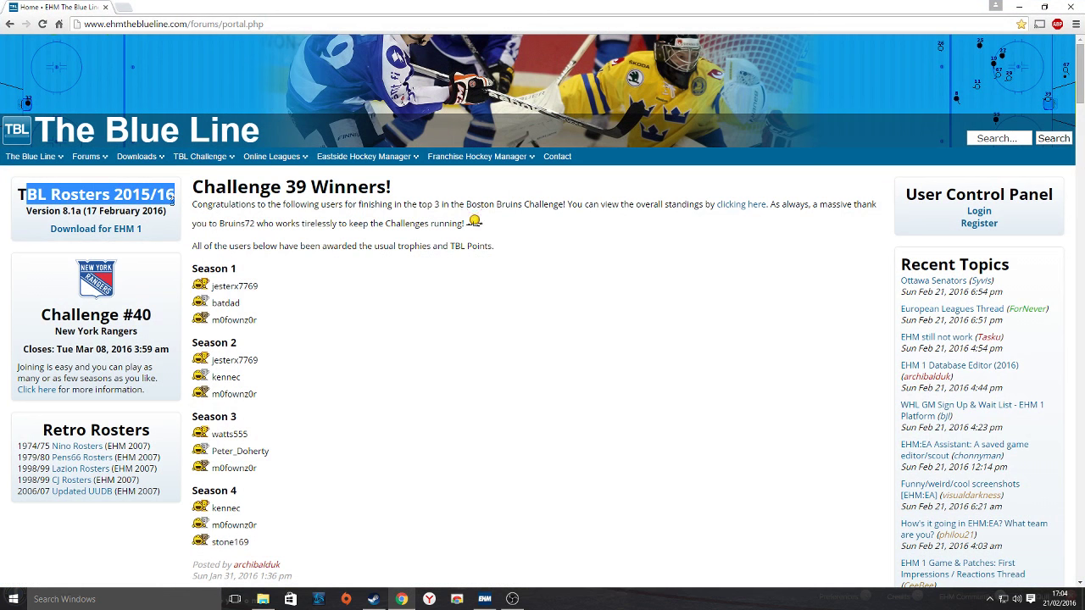
left_click(167, 233)
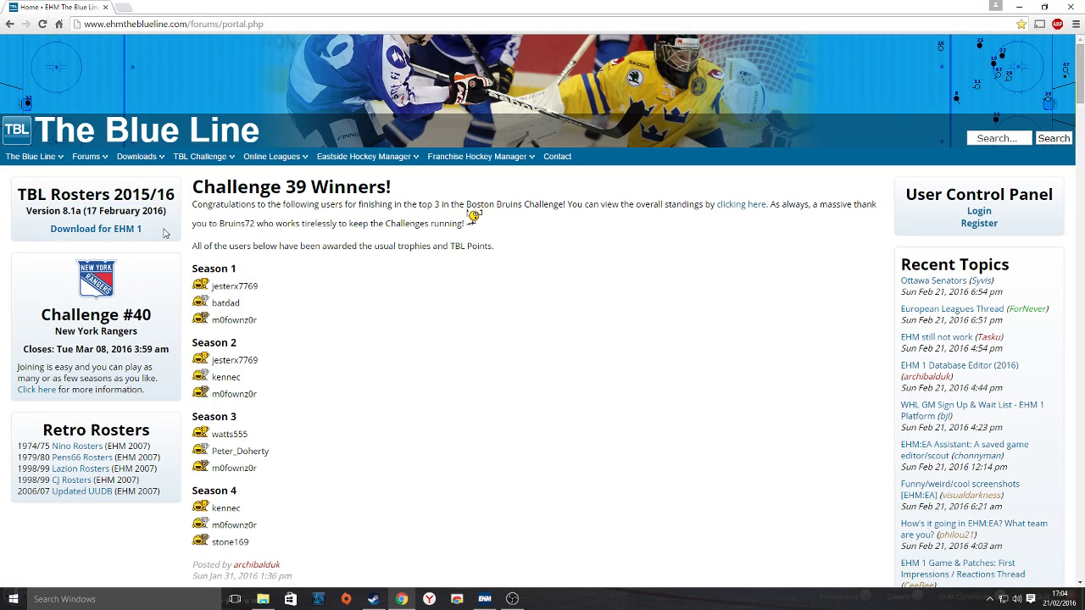
- Open the TBL Rosters v8.1a topic and follow its download link to OneDrive
left_click(108, 230)
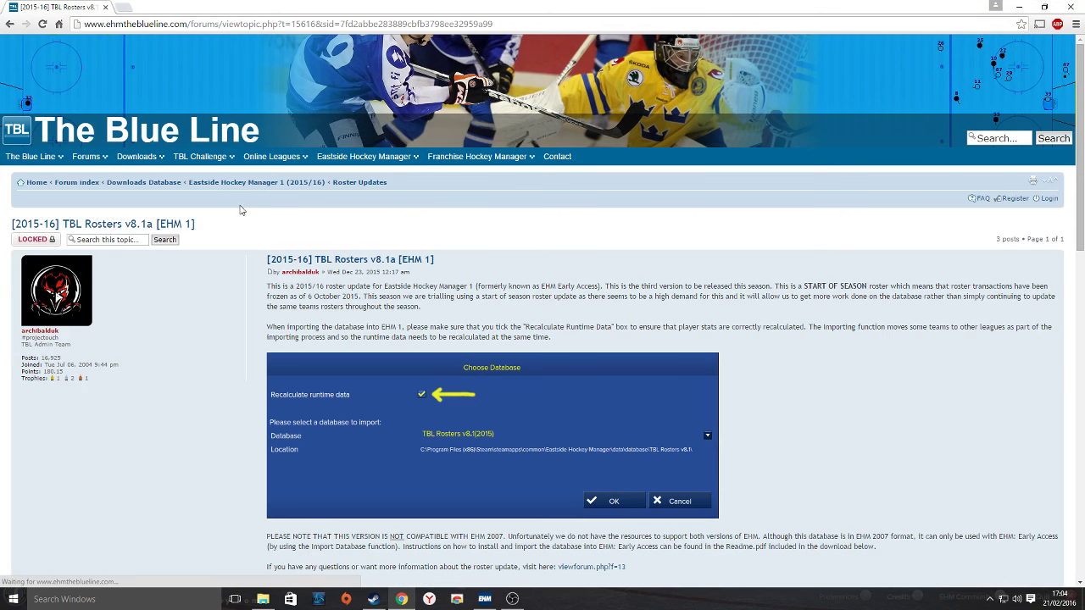
scroll(333, 314, "down", 1)
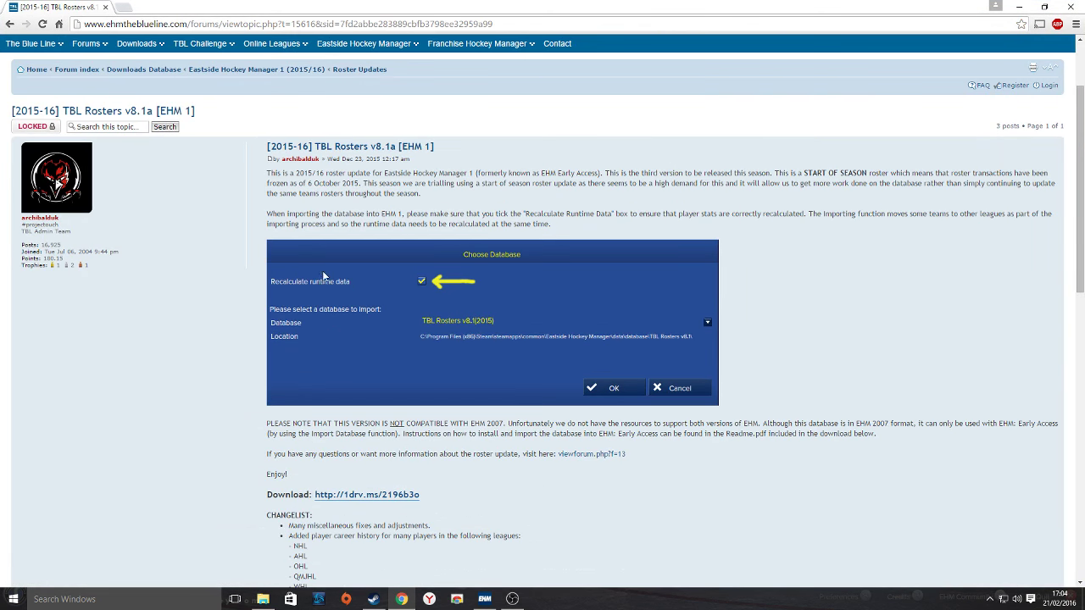
scroll(309, 254, "down", 9)
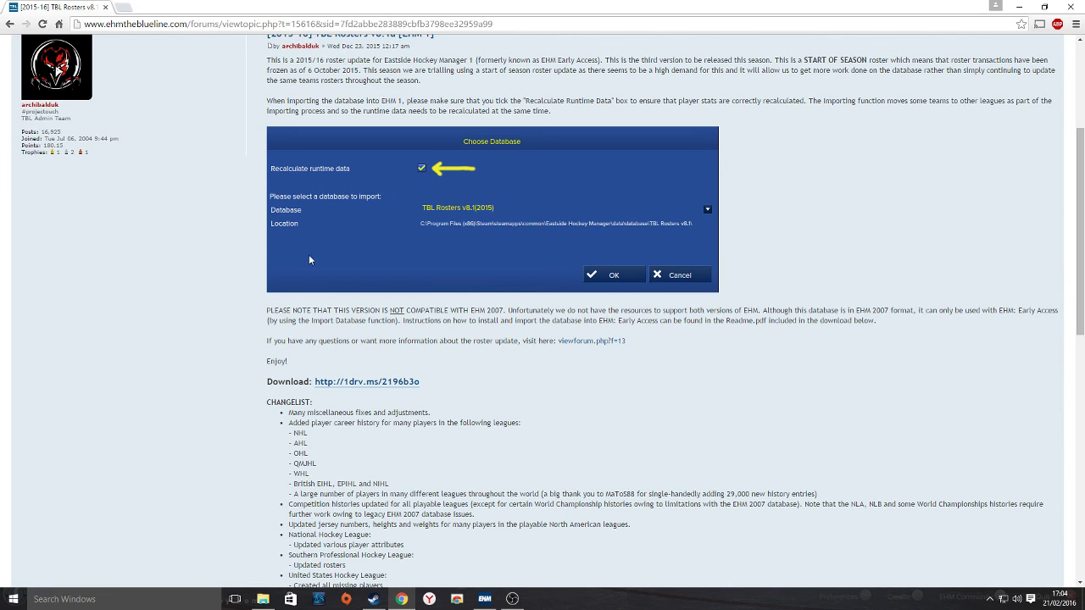
scroll(314, 173, "up", 5)
scroll(313, 173, "up", 2)
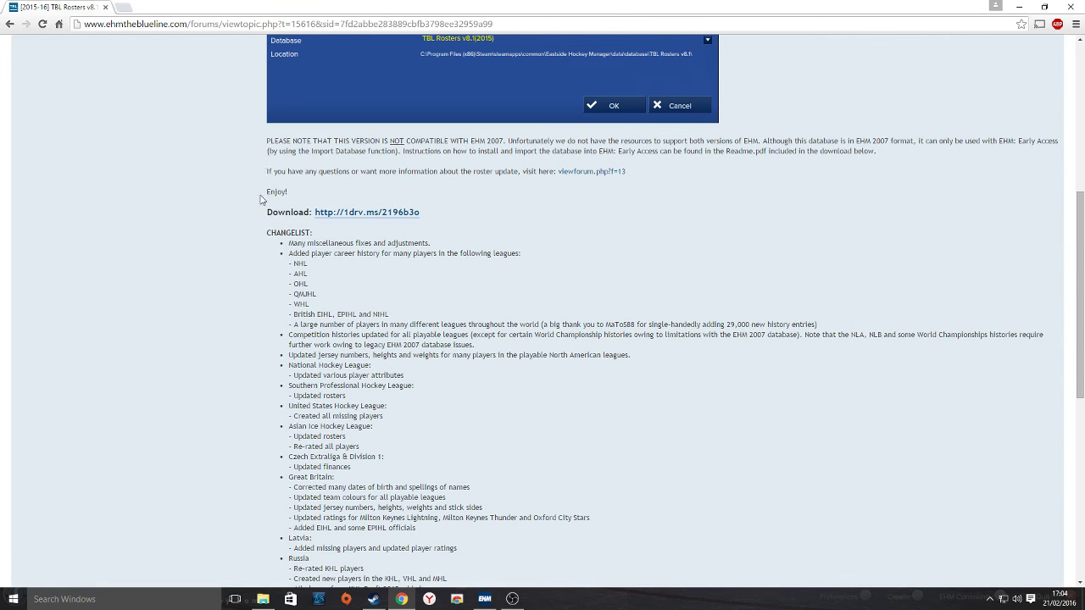
left_click(359, 270)
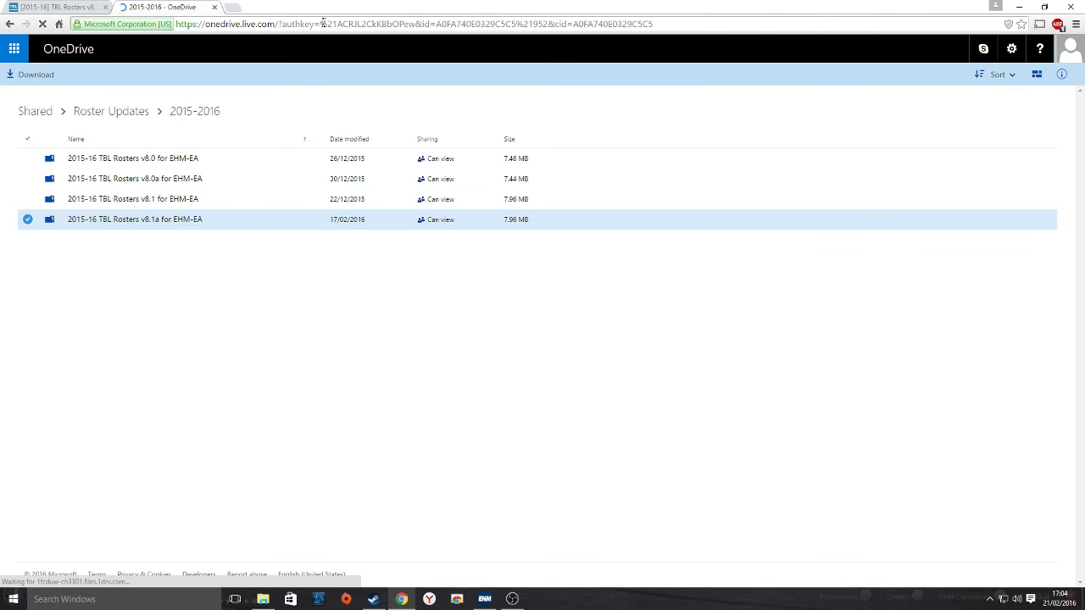
- Leave OneDrive for File Explorer at Steam's steamapps\common folder
key("alt+Tab")
key("alt+Tab")
key("alt+Tab")
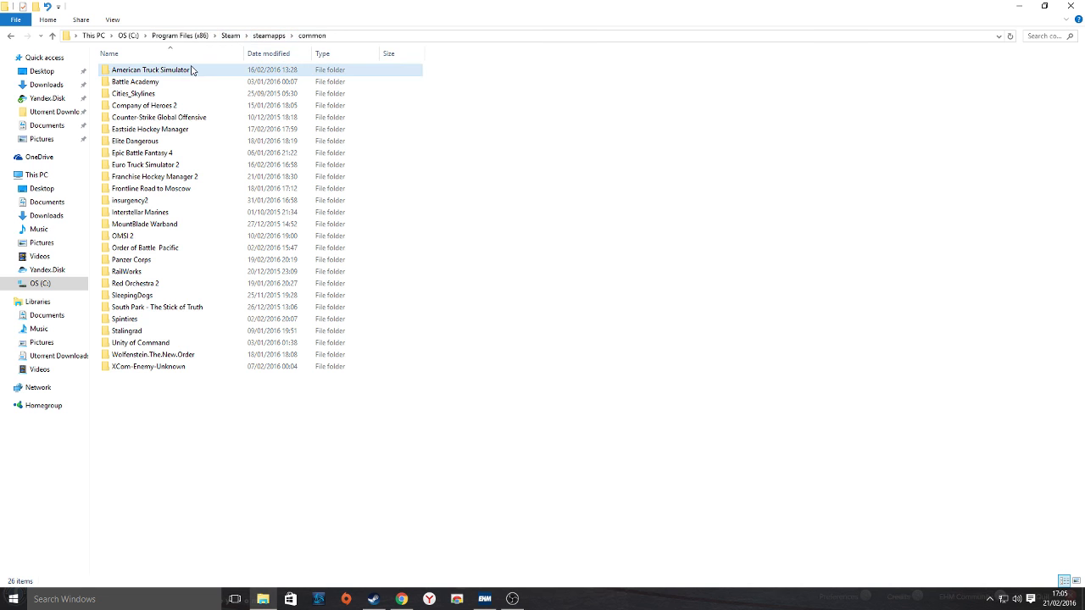
- Browse to Eastside Hockey Manager\data\database, select the TBL Rosters v8.1 folder, then return to the game
double_click(152, 129)
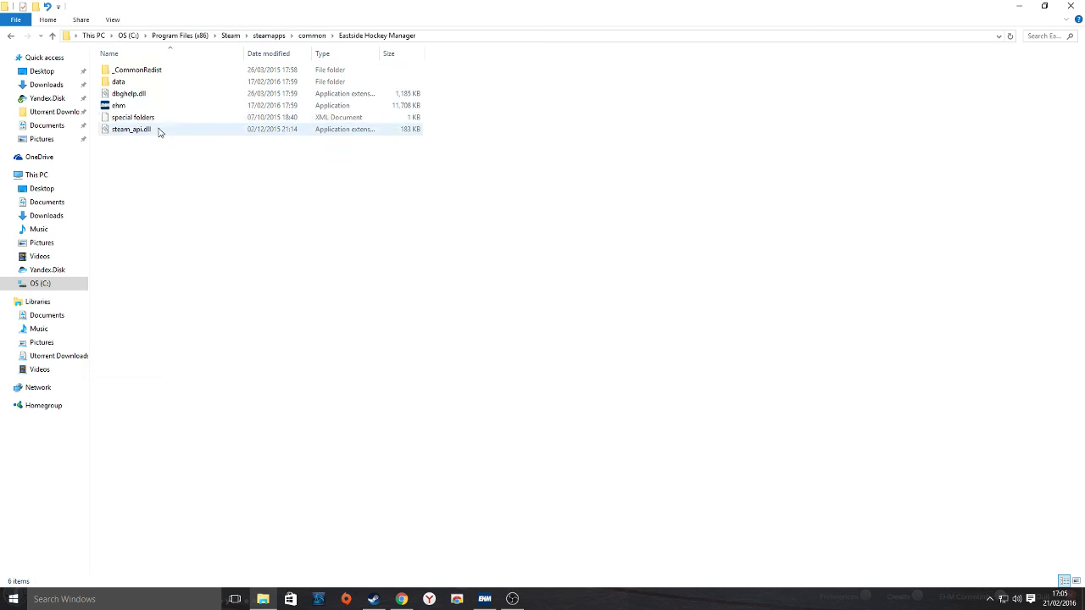
double_click(141, 81)
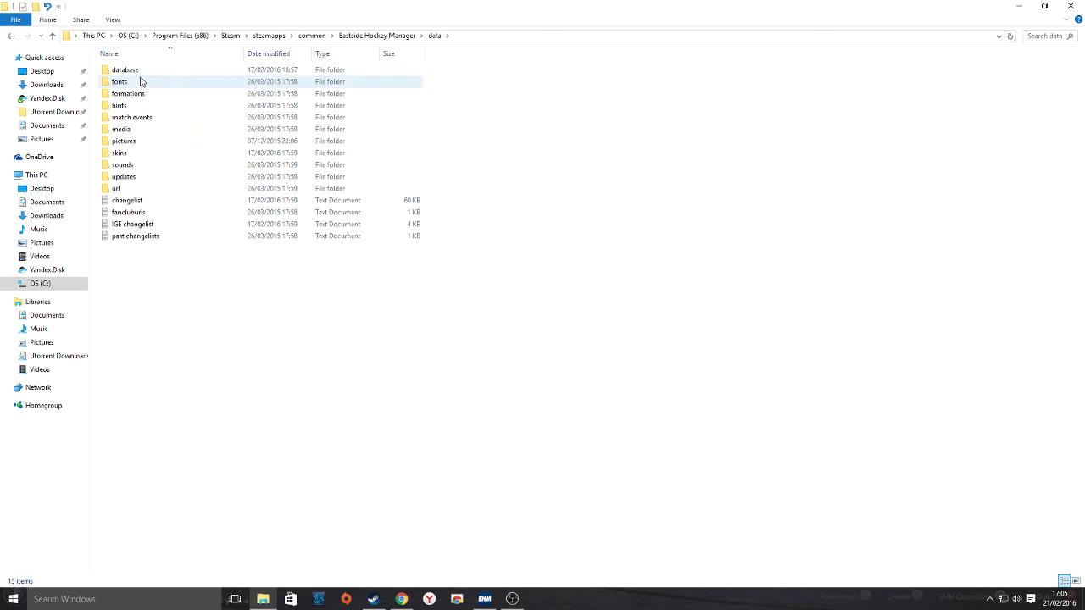
double_click(141, 72)
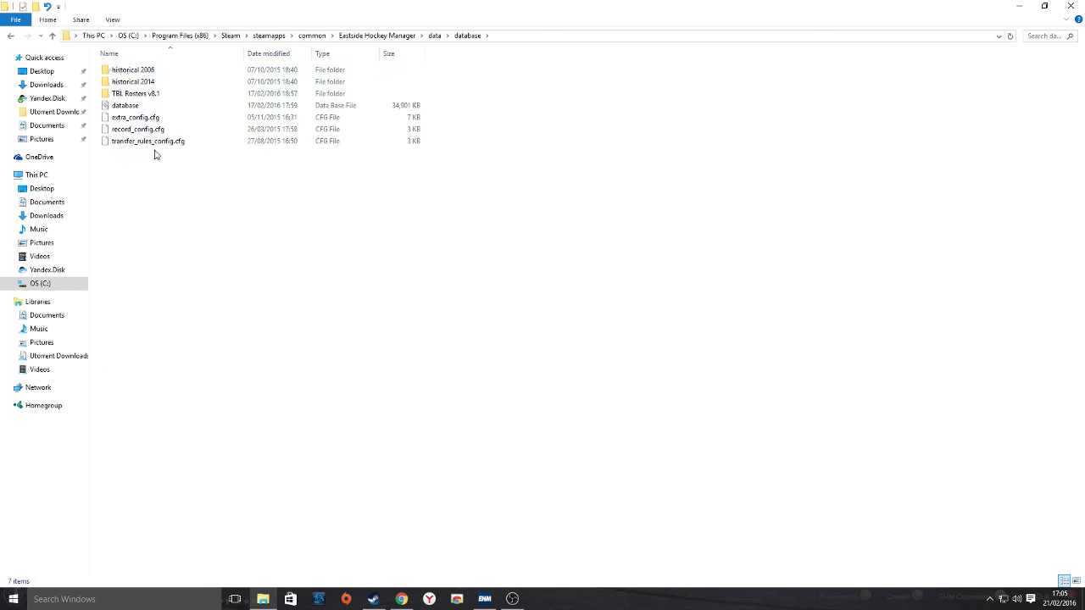
left_click(136, 95)
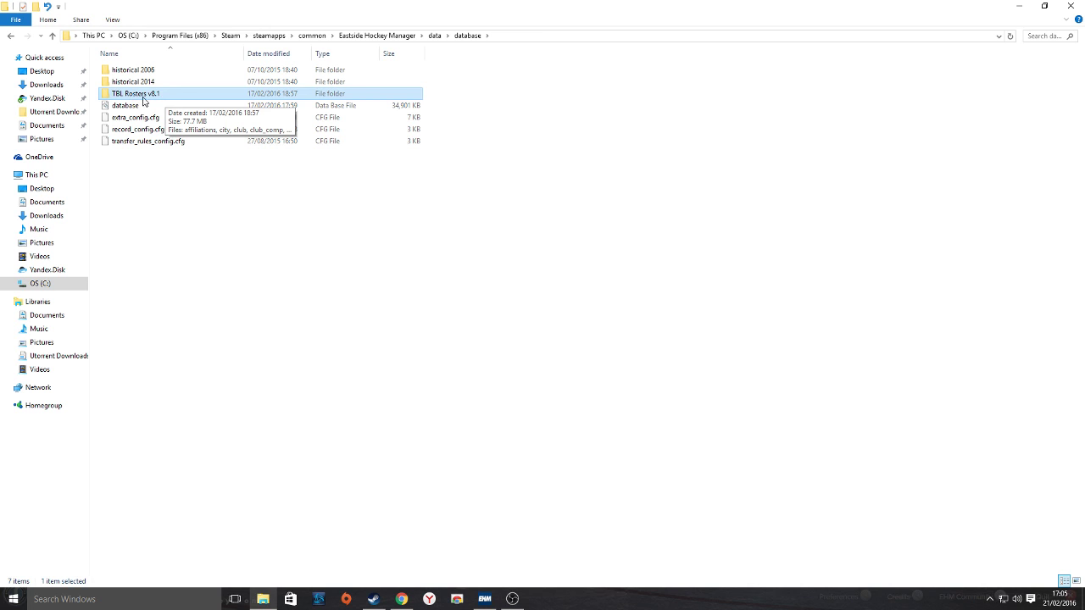
key("alt+Tab")
key("alt+Tab")
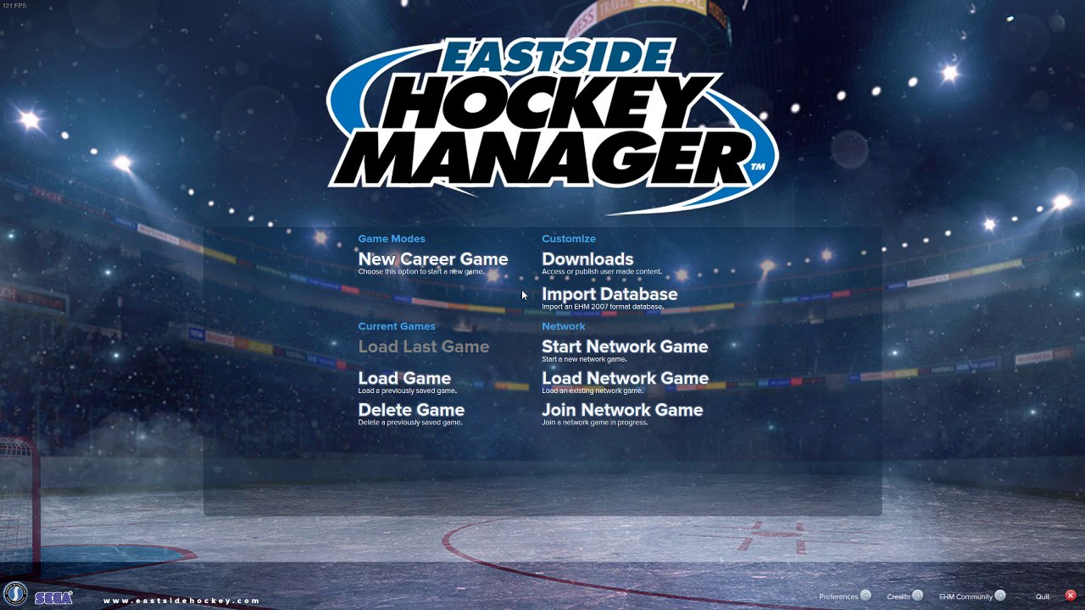
left_click(591, 310)
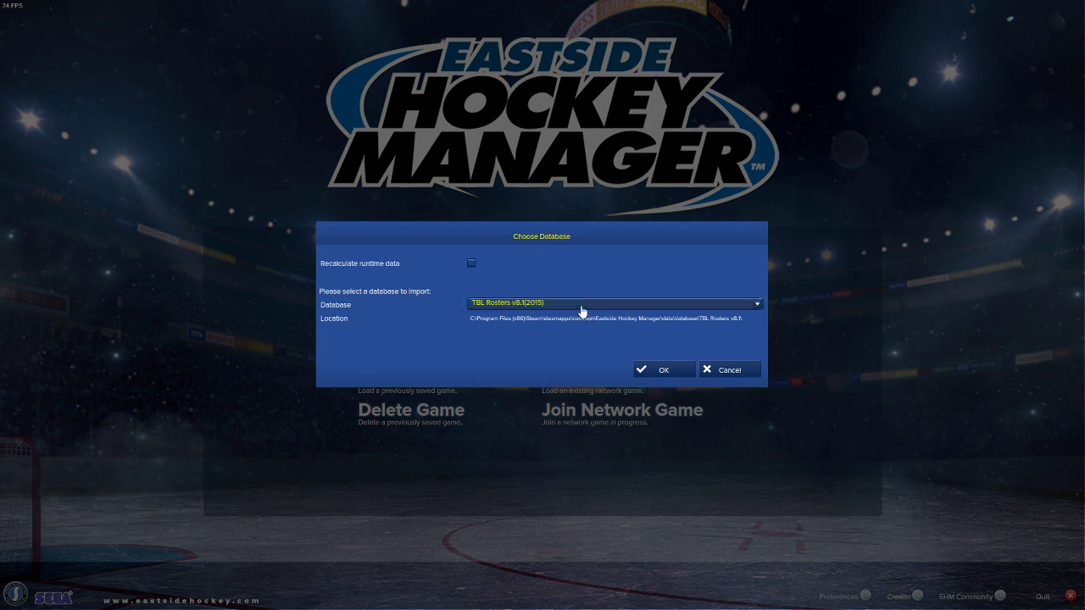
left_click(471, 264)
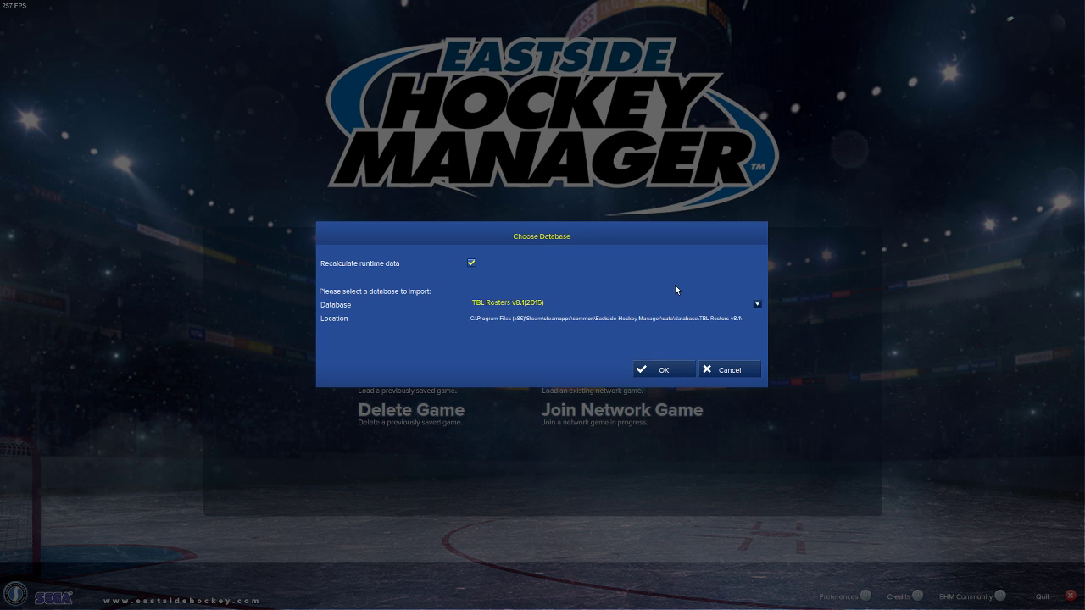
left_click(716, 372)
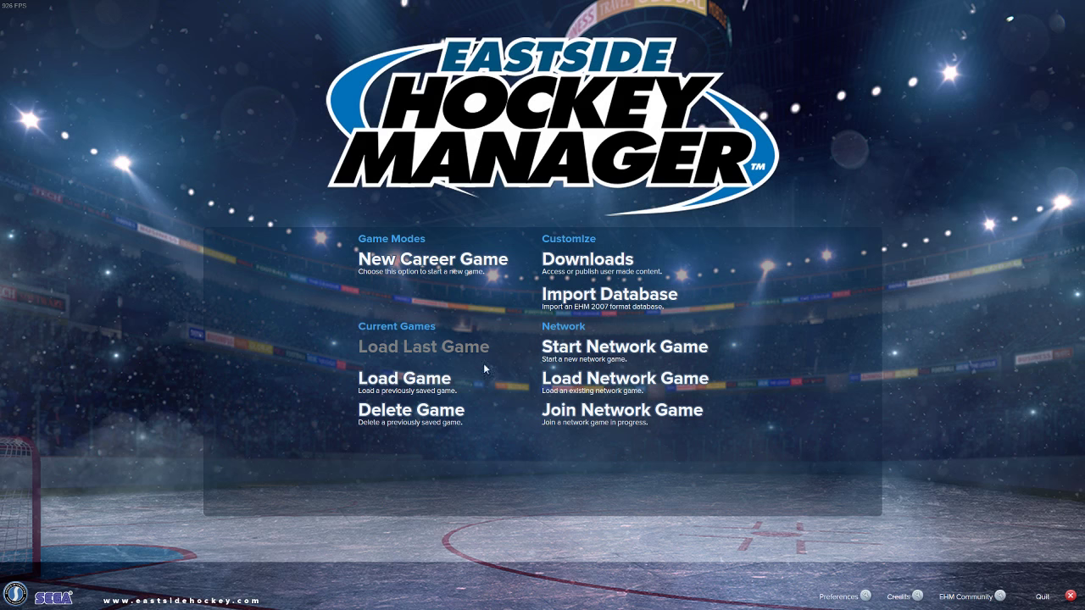
left_click(567, 267)
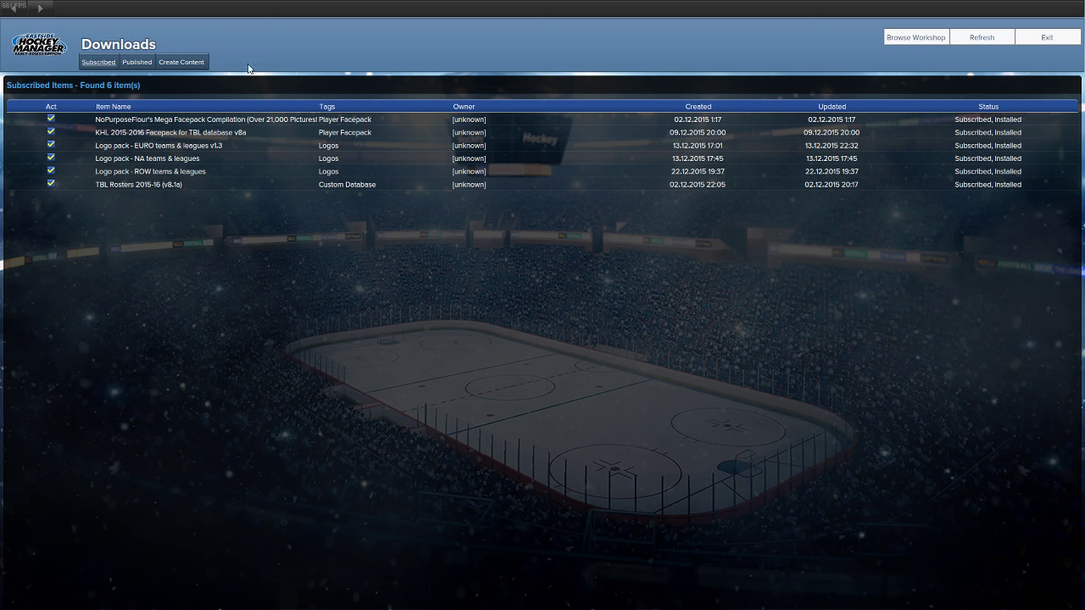
left_click(981, 39)
left_click(1047, 38)
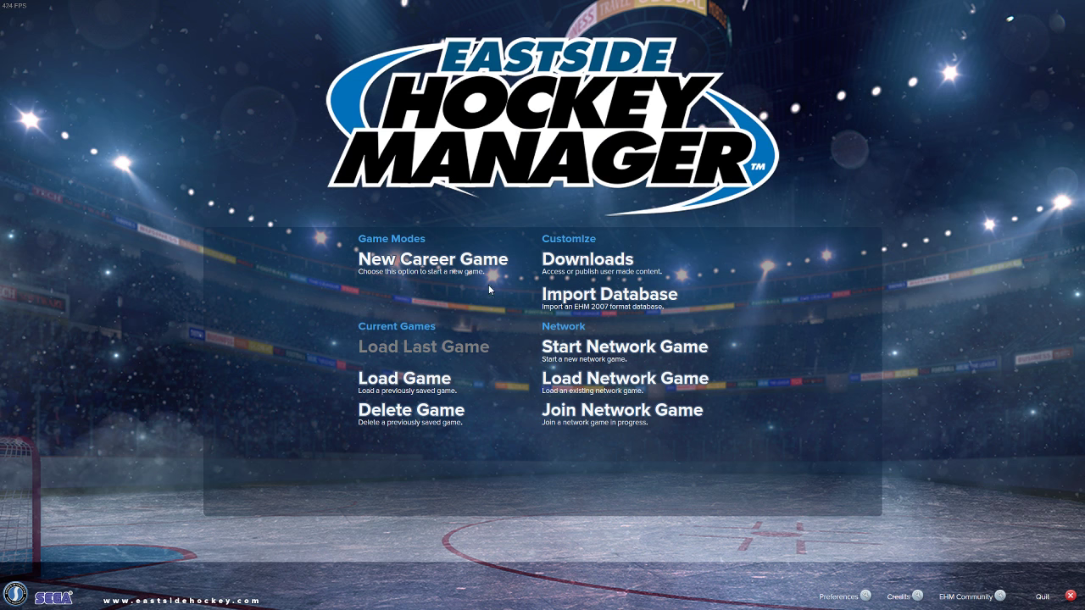
- Tick Profile Pictures in Preferences, keep Borderless Windowed at 1920 x 1080, and confirm with OK
left_click(844, 600)
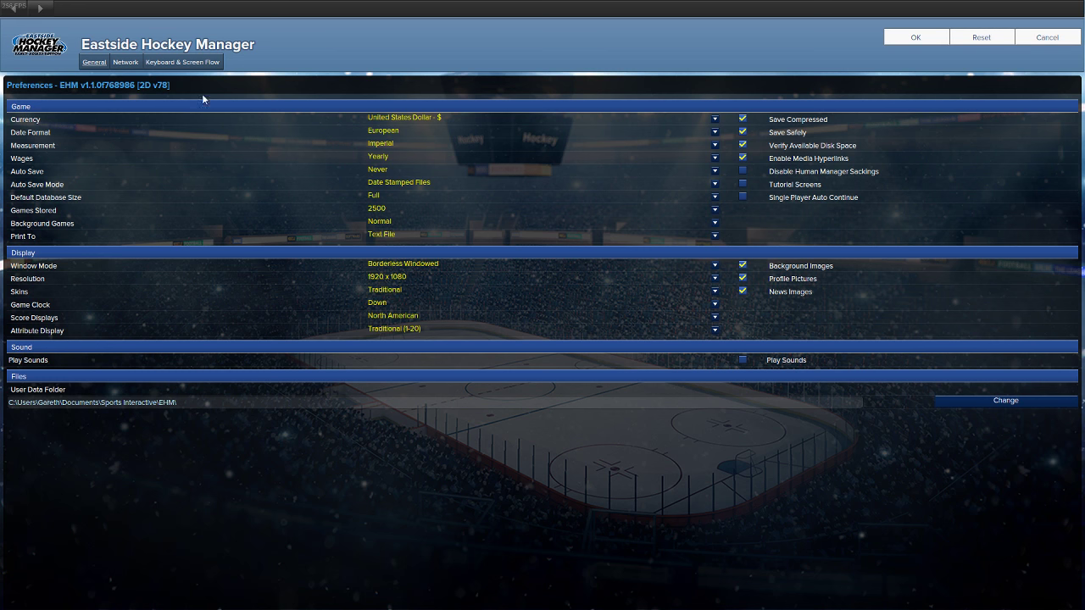
left_click(787, 284)
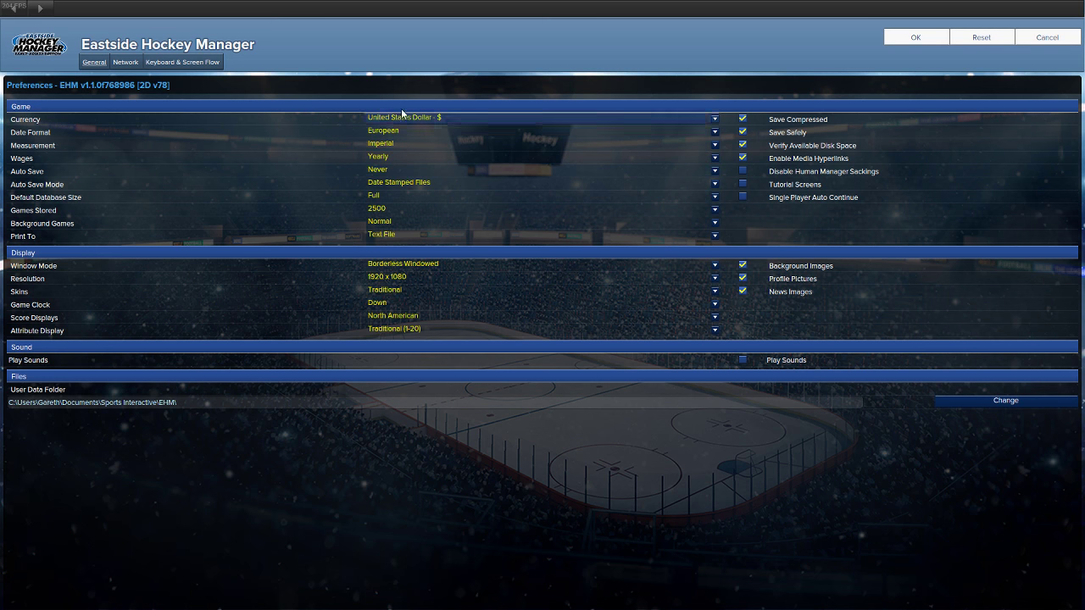
left_click(458, 266)
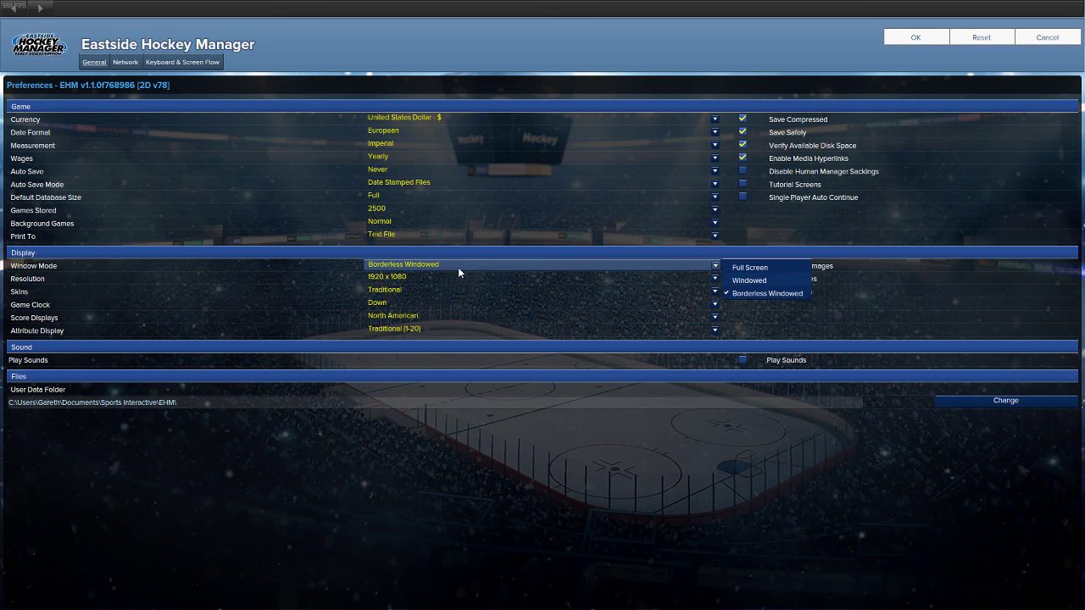
left_click(515, 267)
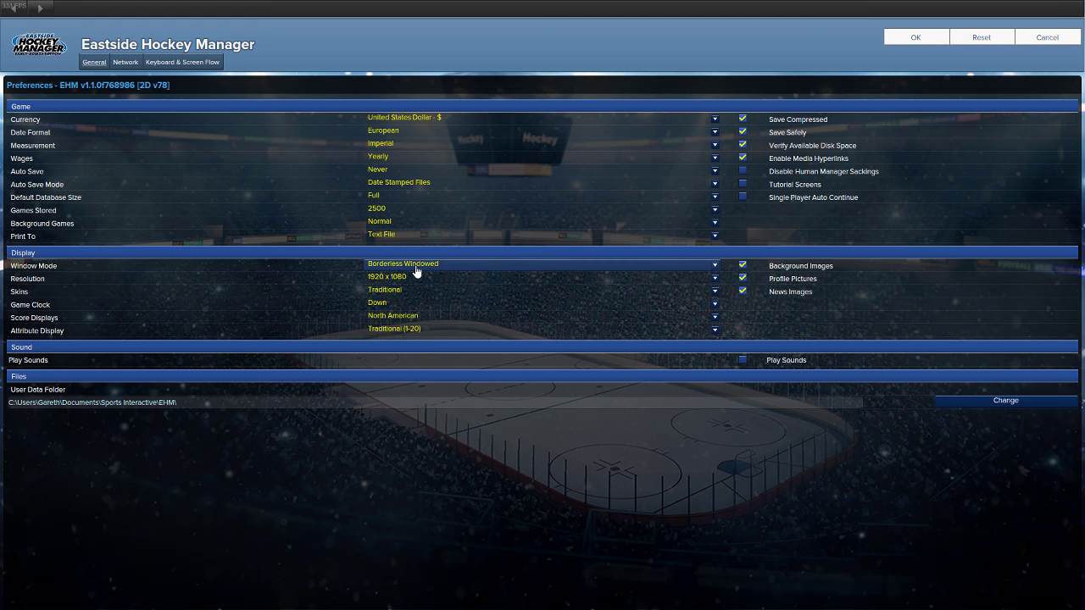
key("alt+Tab")
key("alt+Tab")
key("alt+Tab")
key("alt+Tab")
key("alt+Tab")
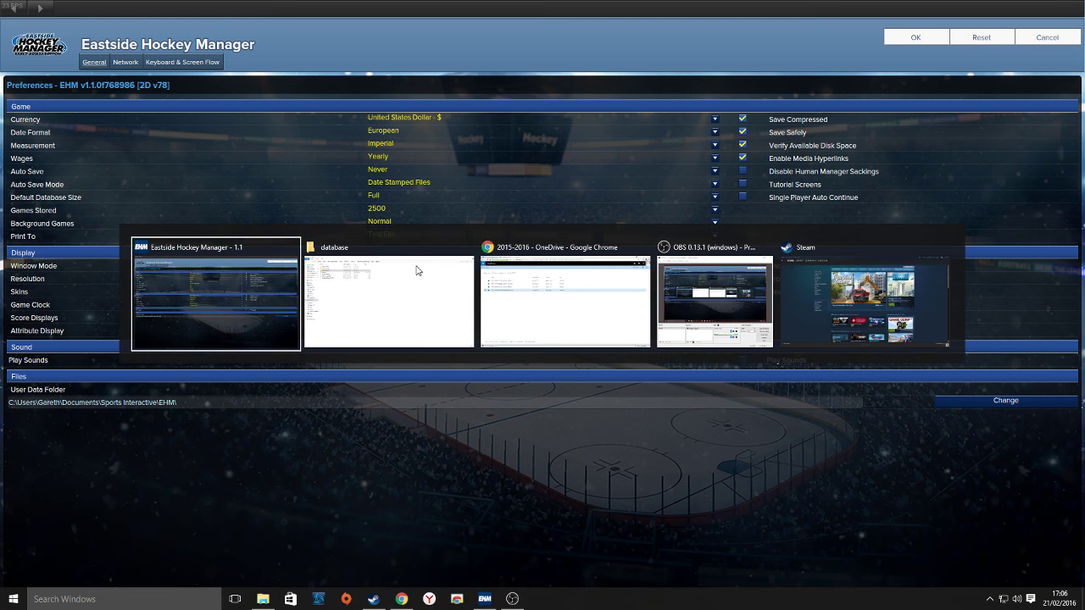
left_click(416, 272)
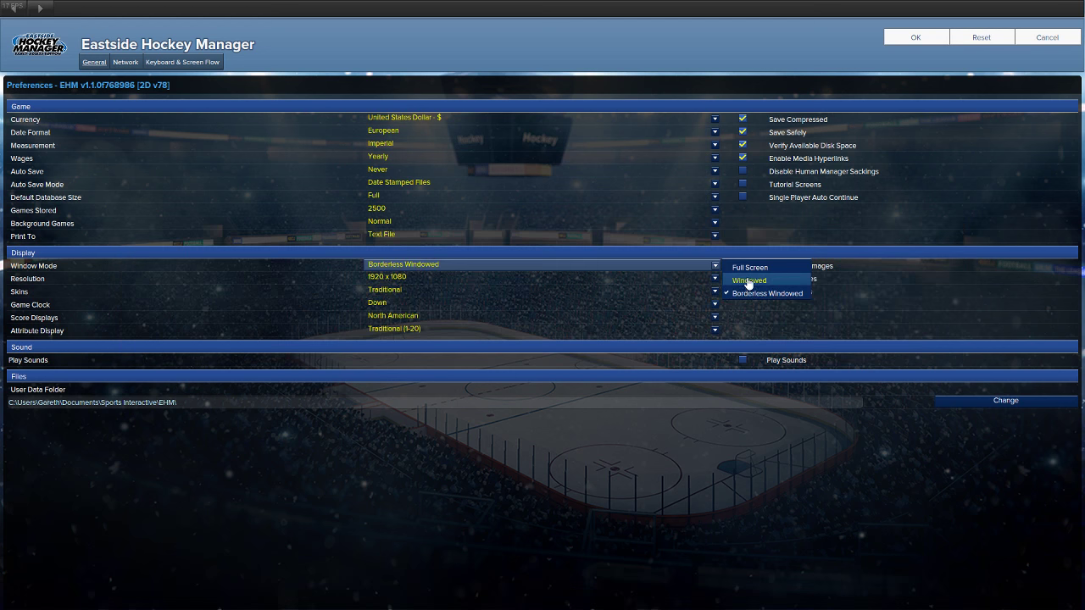
left_click(497, 266)
key("alt+Tab")
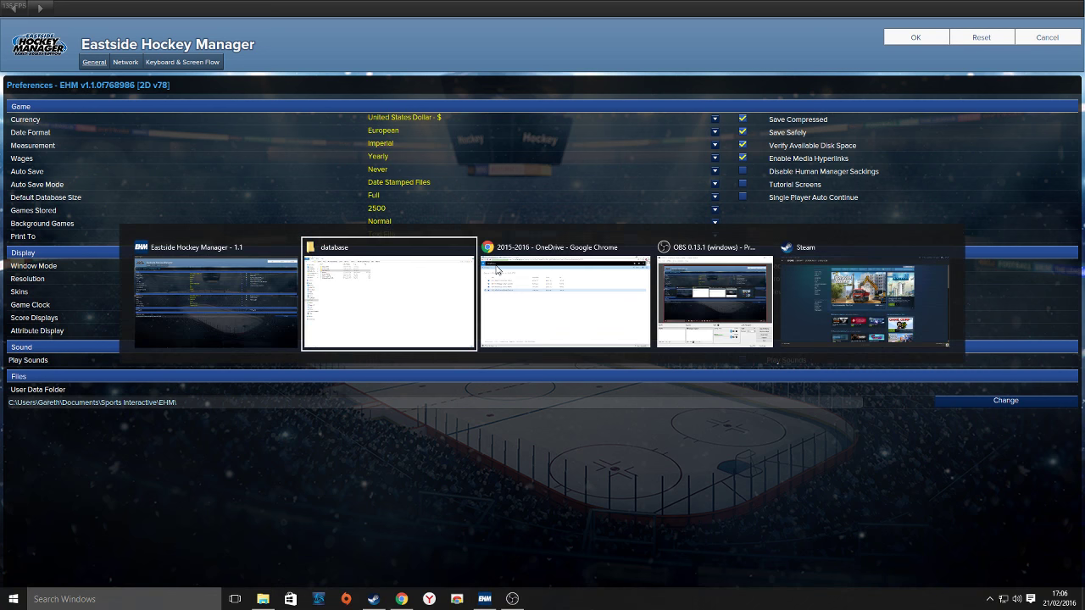
key("alt+Tab")
key("alt+Tab")
key("alt+Tab")
key("alt+Tab")
key("alt+Tab")
key("alt+Tab")
key("alt+Tab")
key("alt+Tab")
key("alt+Tab")
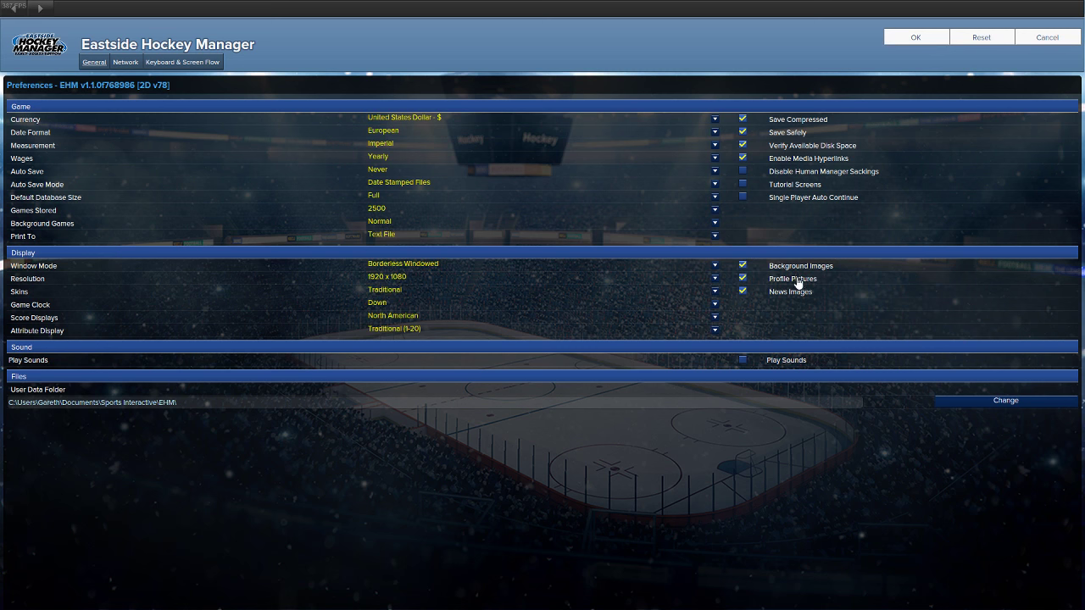
left_click(912, 39)
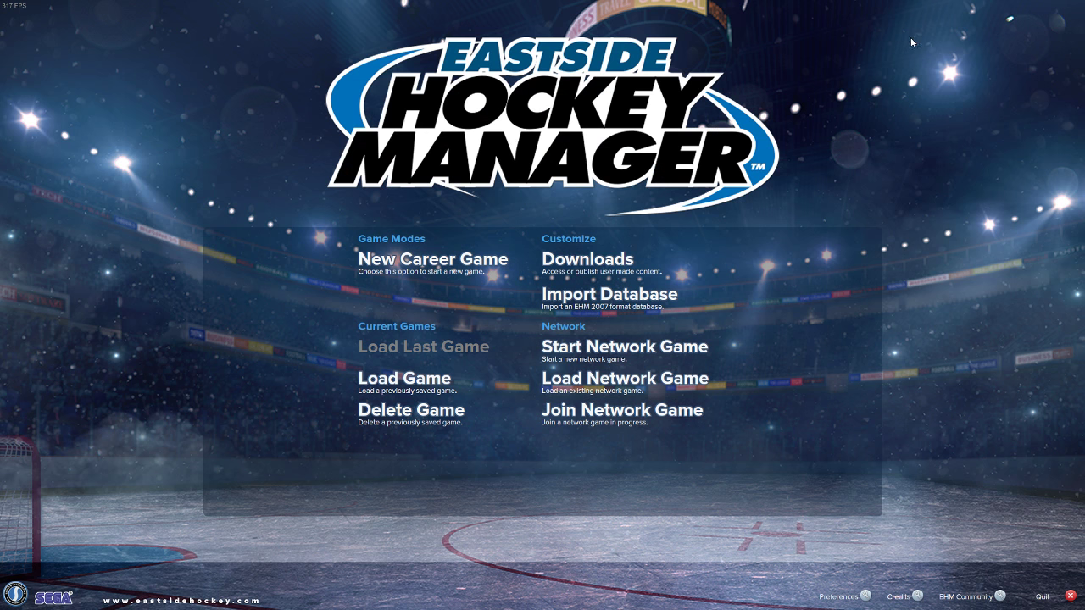
- Start a New Career Game and load the TBL Rosters v8.1 (2015) database
left_click(415, 265)
left_click(757, 303)
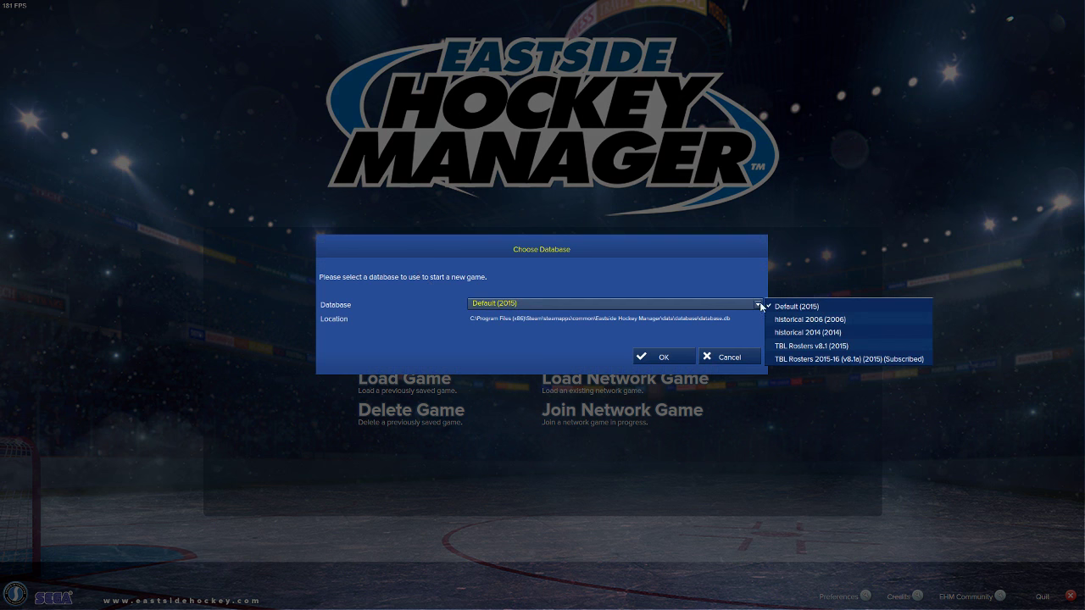
left_click(844, 347)
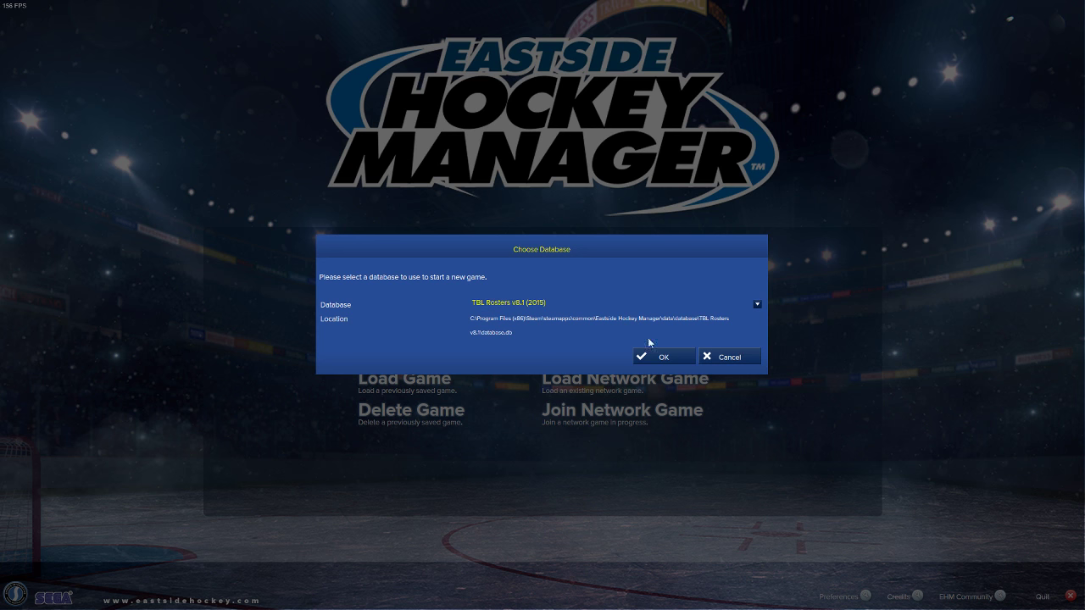
left_click(664, 356)
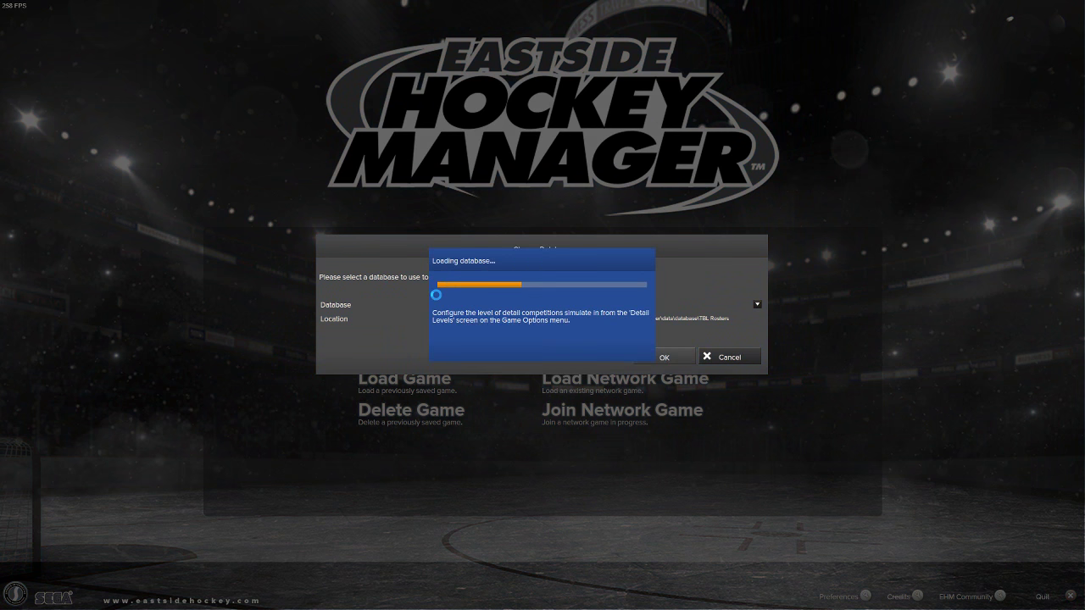